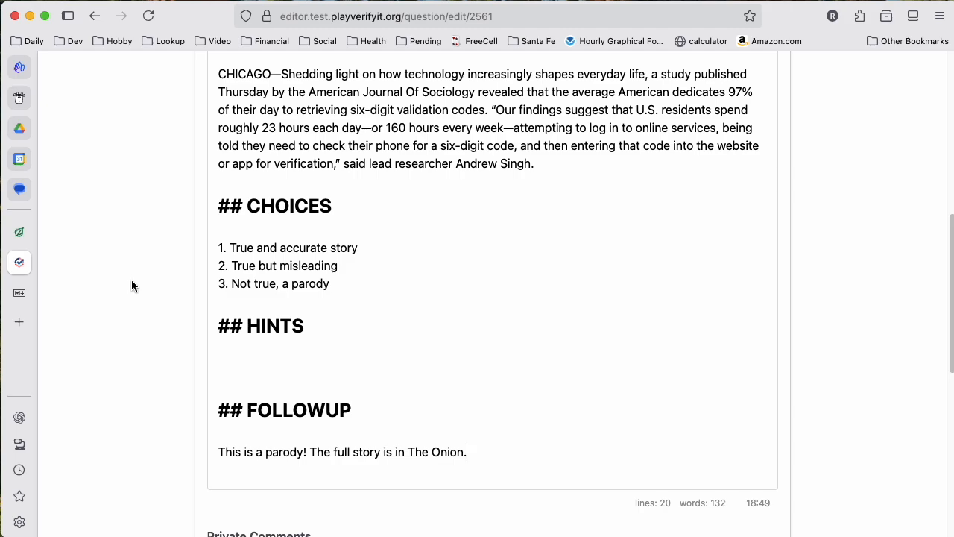
Turn the "97% Of Average American's Day" headline into a Markdown link to /source/theonion.com and check it in the rendered preview.
{"action": "scroll", "coordinate": [137, 282], "scroll_direction": "up", "scroll_amount": 4}
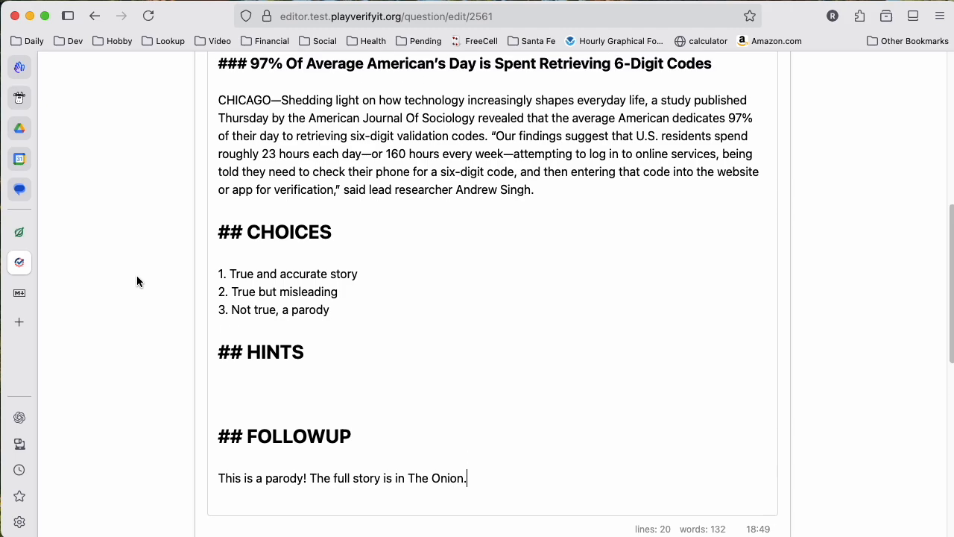
{"action": "scroll", "coordinate": [137, 281], "scroll_direction": "up", "scroll_amount": 1}
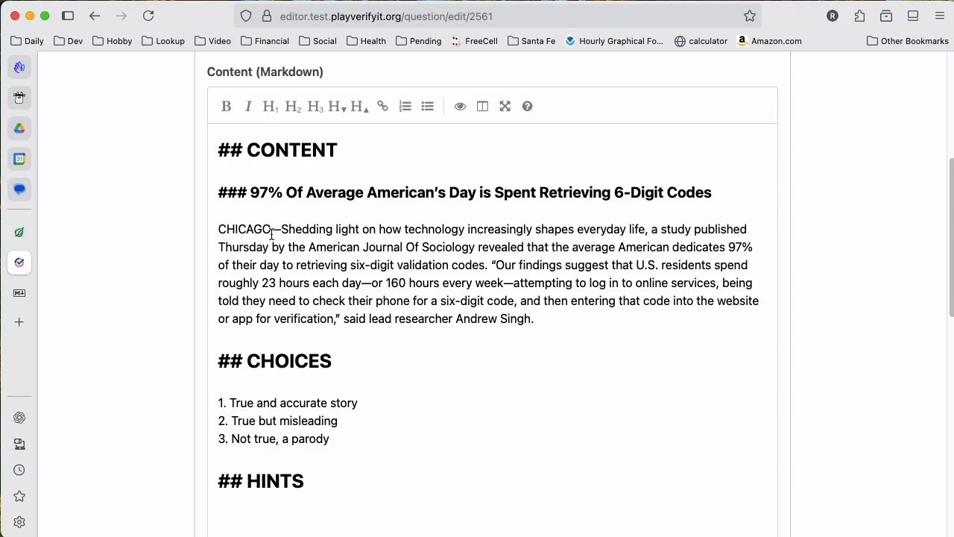
{"action": "left_click", "coordinate": [251, 192]}
{"action": "type", "text": "["}
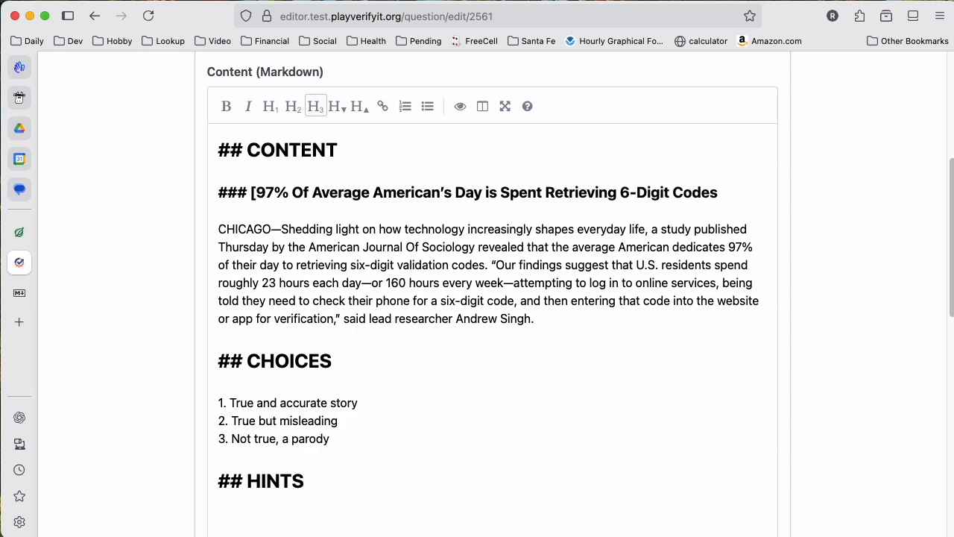
{"action": "key", "text": "super+Right"}
{"action": "type", "text": "]"}
{"action": "type", "text": "(/source"}
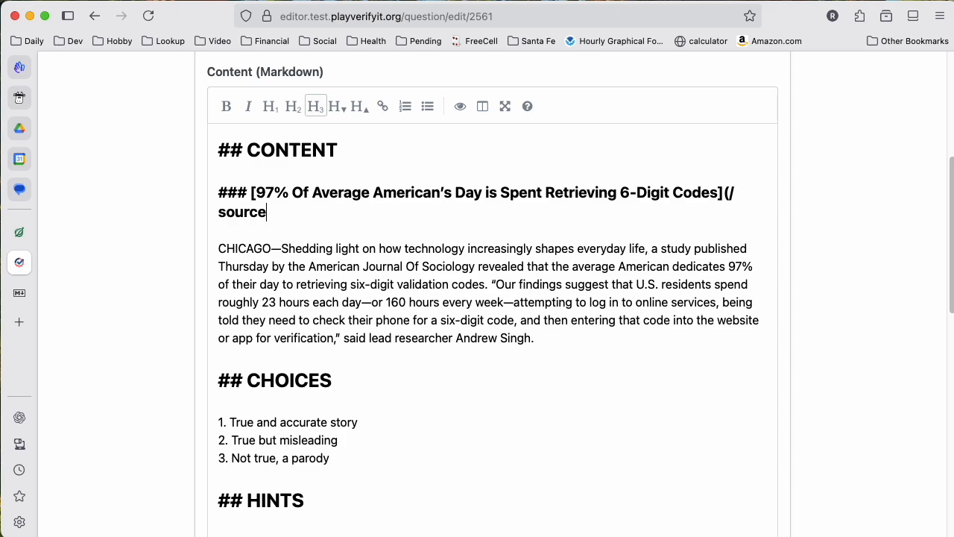
{"action": "type", "text": "/theonion.c"}
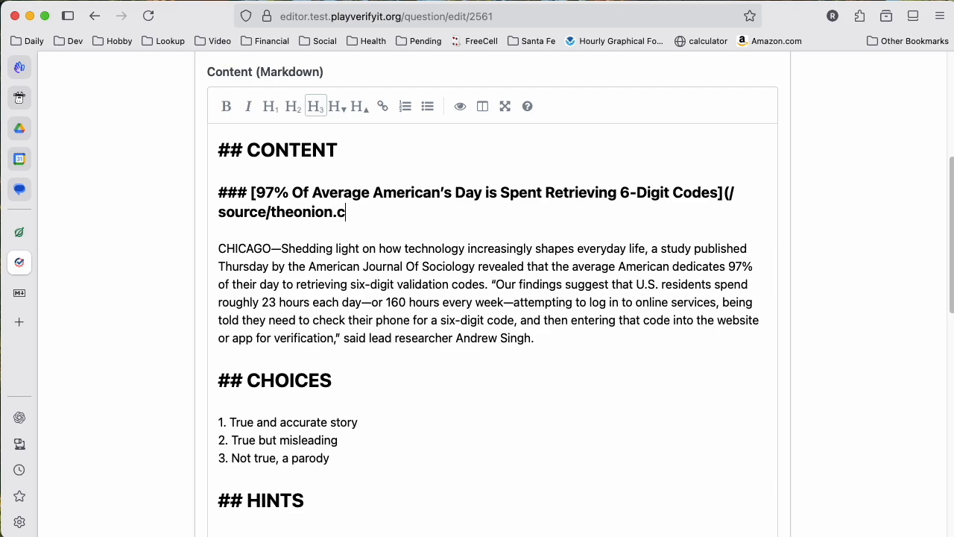
{"action": "type", "text": "om)"}
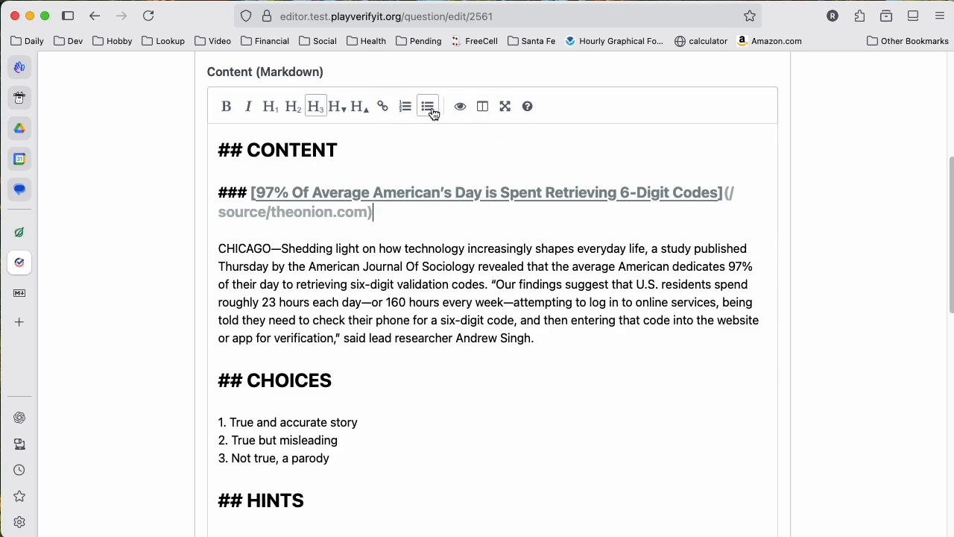
{"action": "left_click", "coordinate": [461, 106]}
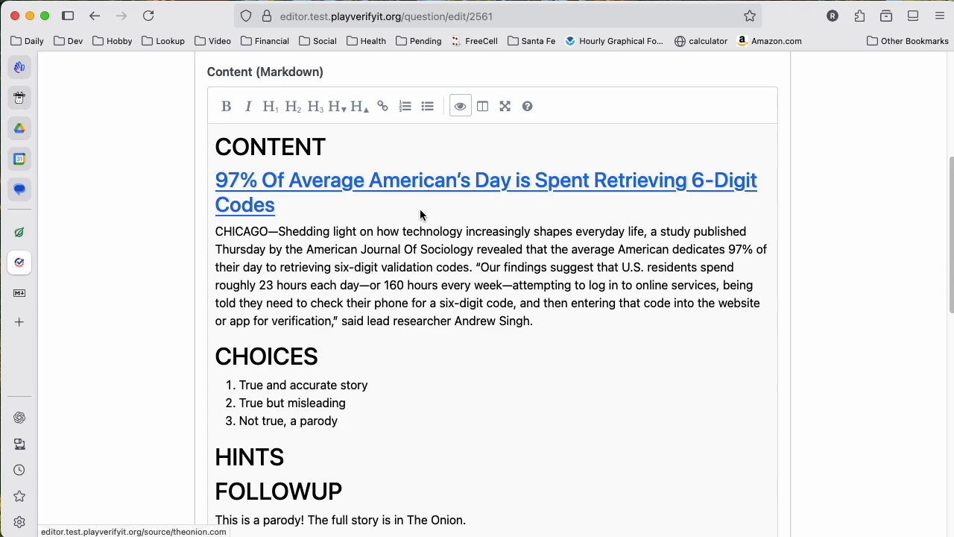
{"action": "left_click", "coordinate": [461, 109]}
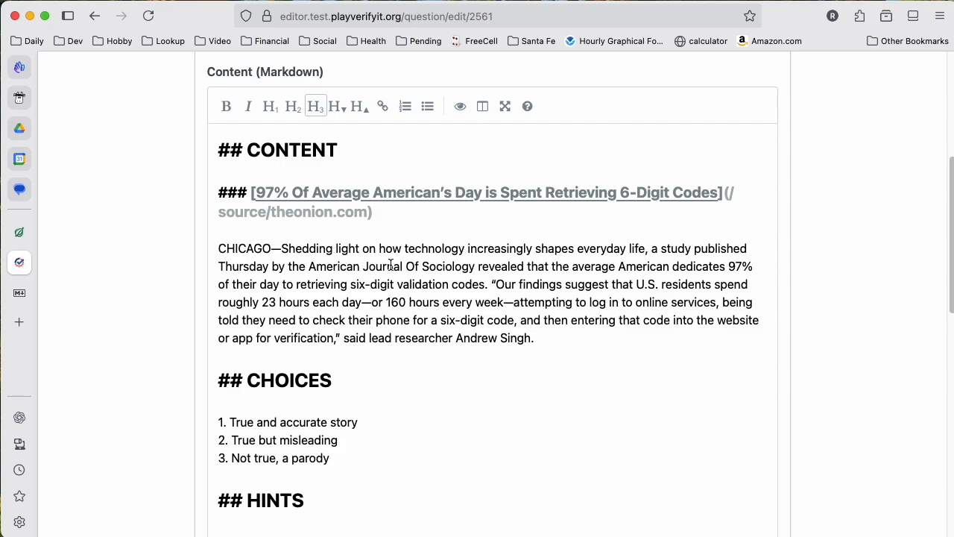
Copy the opening sentence defining a parody from Wikipedia's Parody article.
{"action": "scroll", "coordinate": [392, 266], "scroll_direction": "down", "scroll_amount": 2}
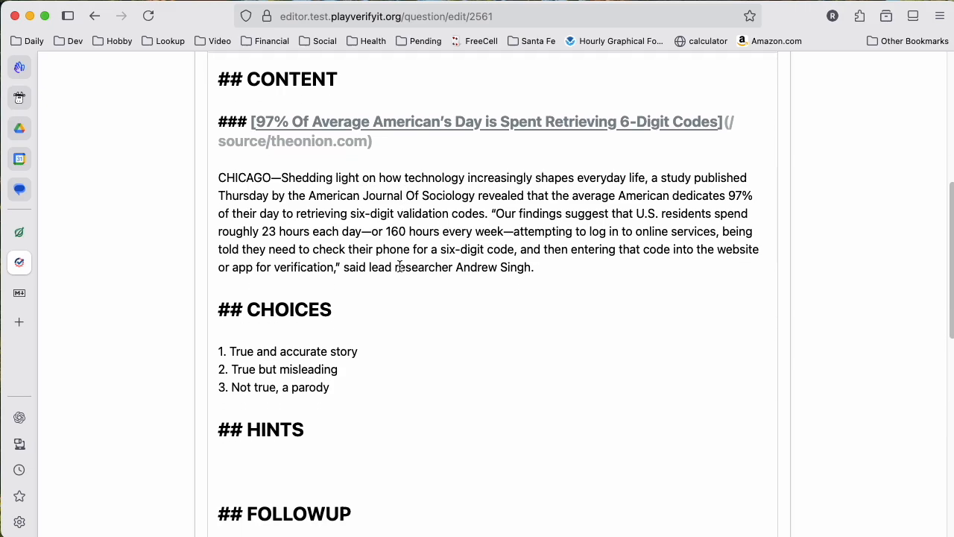
{"action": "scroll", "coordinate": [401, 266], "scroll_direction": "down", "scroll_amount": 3}
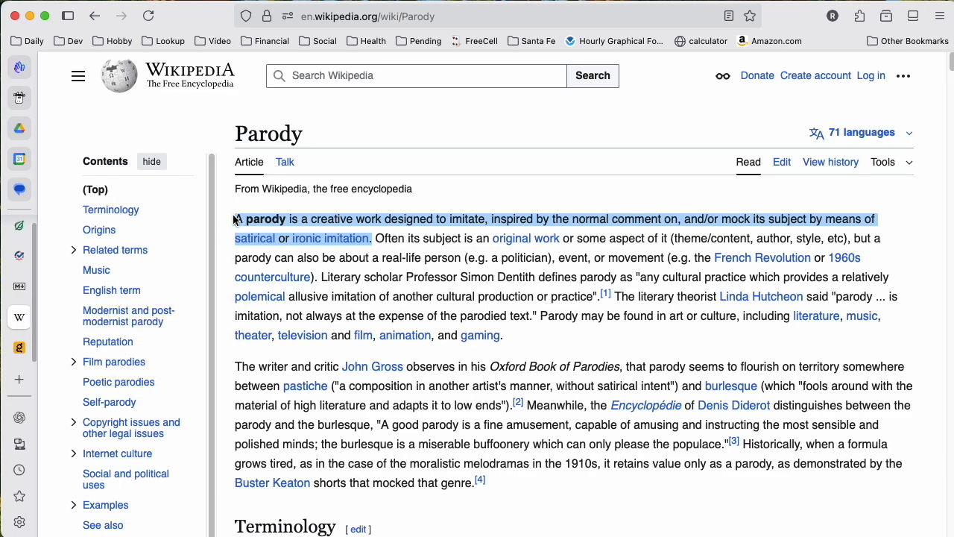
{"action": "left_click_drag", "start_coordinate": [236, 218], "coordinate": [372, 242]}
{"action": "key", "text": "super+c"}
Back in the question editor, add the copied parody definition as hint 1 under HINTS and remove the extra blank line before FOLLOWUP.
{"action": "left_click", "coordinate": [20, 264]}
{"action": "left_click", "coordinate": [251, 363]}
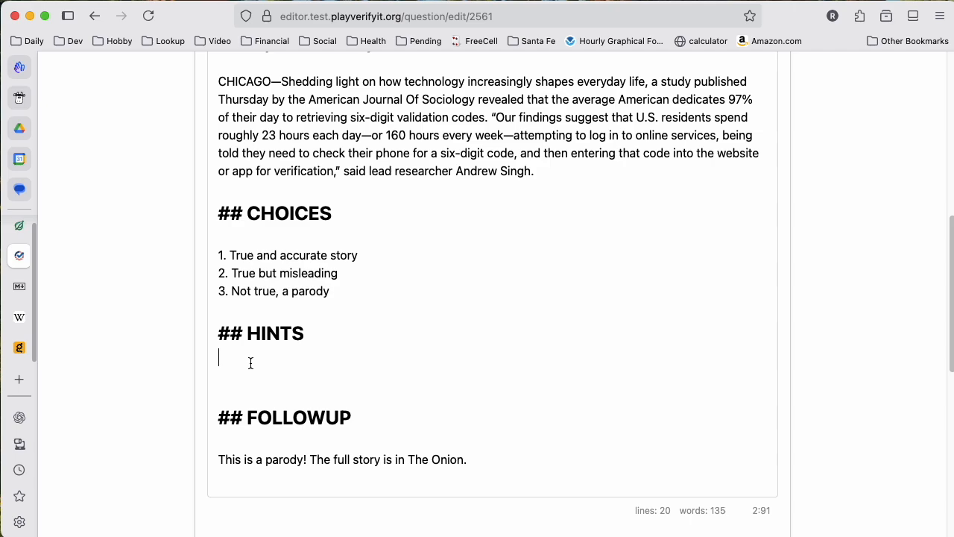
{"action": "type", "text": "1"}
{"action": "key", "text": "BackSpace"}
{"action": "key", "text": "Return"}
{"action": "type", "text": "1."}
{"action": "key", "text": "super+v"}
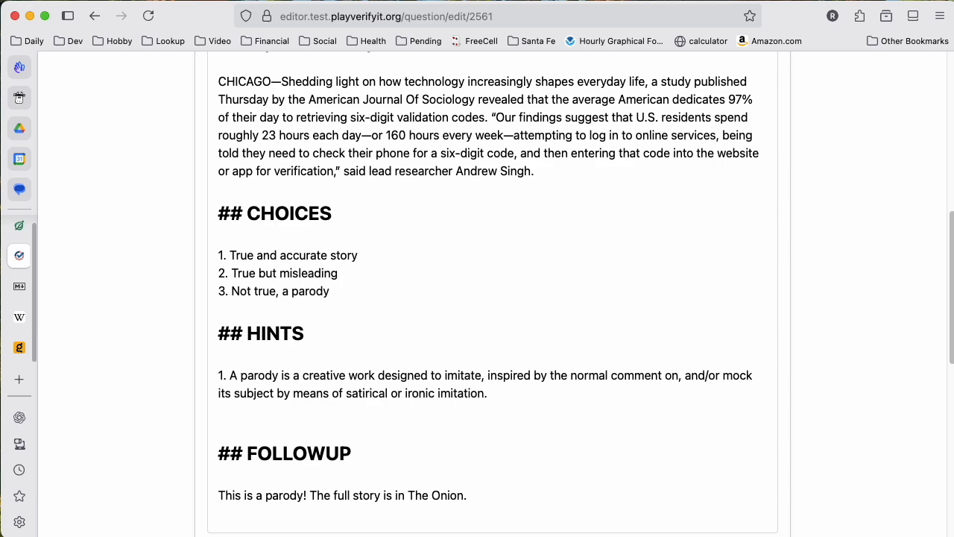
{"action": "key", "text": "Return"}
{"action": "key", "text": "Delete"}
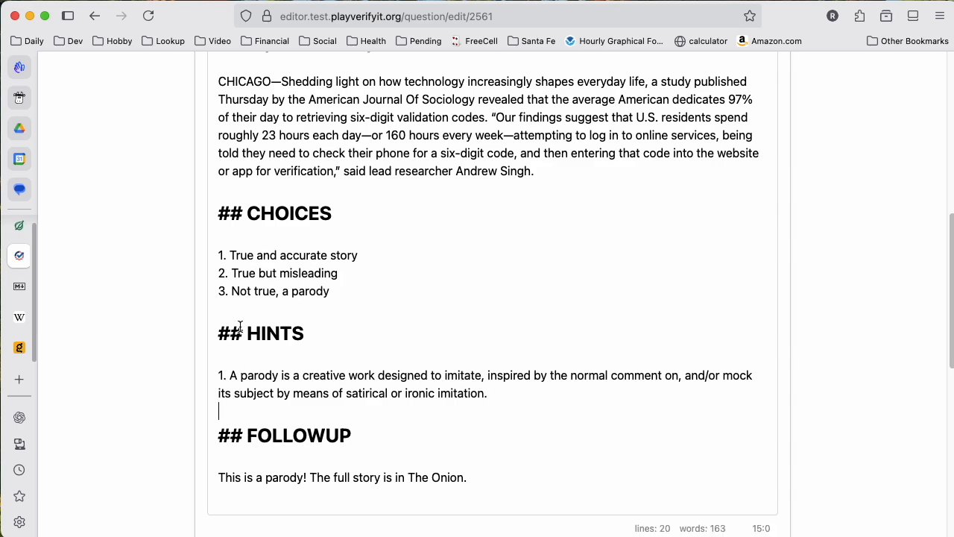
Turn the word "parody" in choice 3 into a Markdown link to /hint/1.
{"action": "left_click", "coordinate": [292, 291]}
{"action": "type", "text": "["}
{"action": "key", "text": "Right"}
{"action": "key", "text": "Right"}
{"action": "key", "text": "Right"}
{"action": "key", "text": "Right"}
{"action": "key", "text": "Right"}
{"action": "key", "text": "Right"}
{"action": "type", "text": "]"}
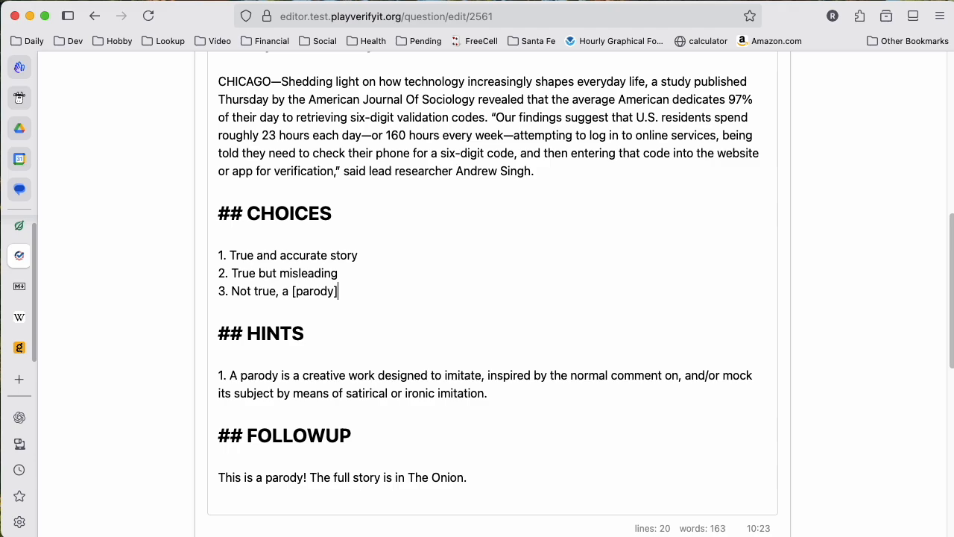
{"action": "type", "text": "("}
{"action": "type", "text": "/"}
{"action": "type", "text": "hit"}
{"action": "type", "text": "t/1"}
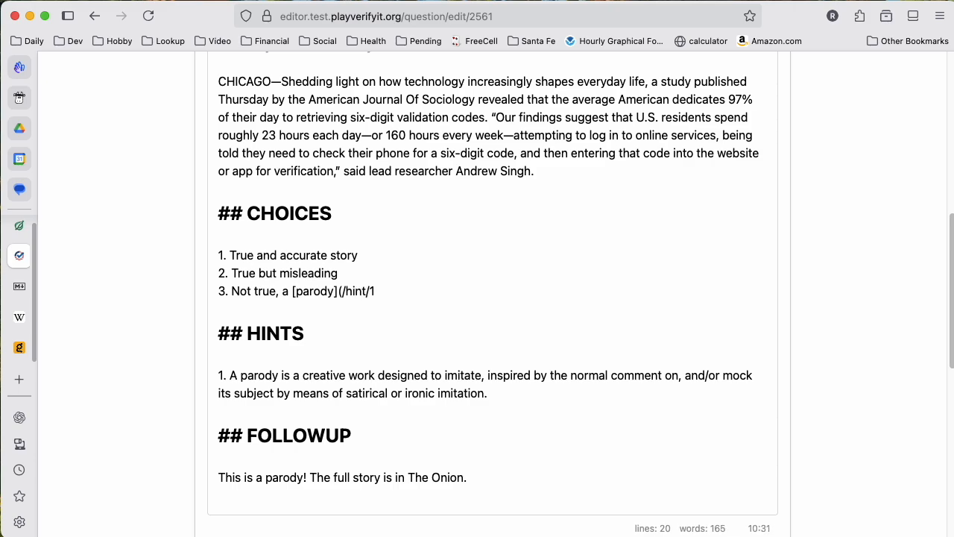
{"action": "type", "text": ")"}
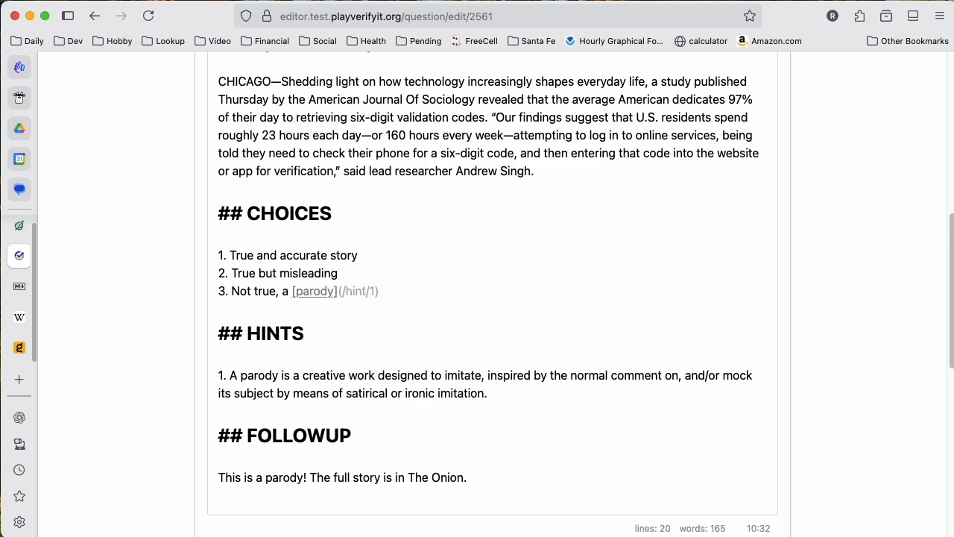
Make the word "parody" in the FOLLOWUP sentence a Markdown link to /hint/1.
{"action": "scroll", "coordinate": [301, 433], "scroll_direction": "up", "scroll_amount": 1}
{"action": "scroll", "coordinate": [335, 443], "scroll_direction": "down", "scroll_amount": 3}
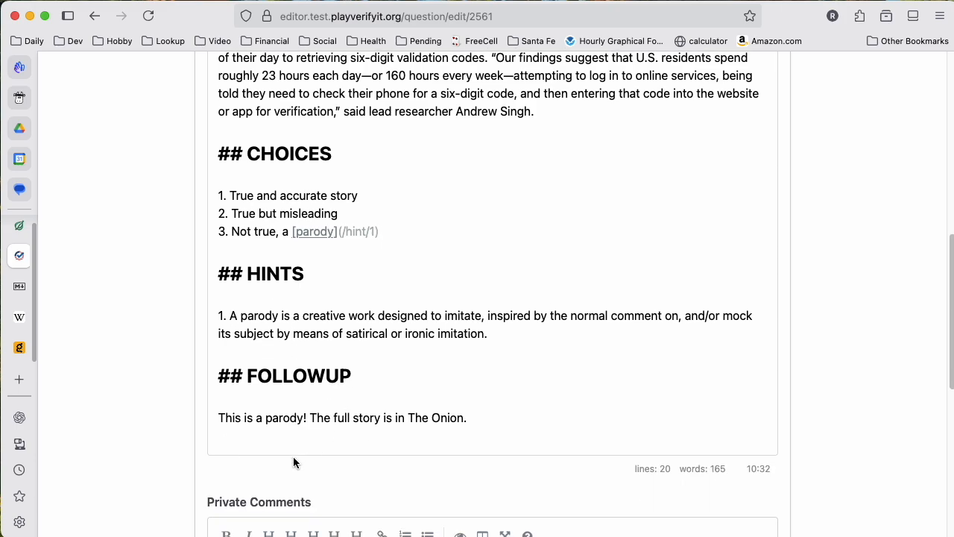
{"action": "left_click", "coordinate": [278, 421]}
{"action": "key", "text": "Left"}
{"action": "type", "text": "["}
{"action": "key", "text": "Right"}
{"action": "key", "text": "Right"}
{"action": "key", "text": "Right"}
{"action": "key", "text": "Right"}
{"action": "key", "text": "Right"}
{"action": "key", "text": "Right"}
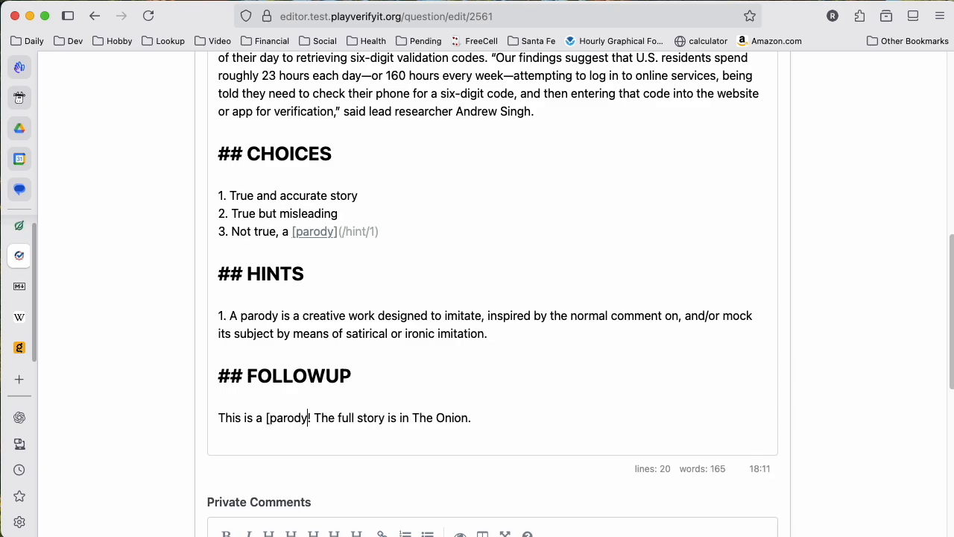
{"action": "type", "text": "]("}
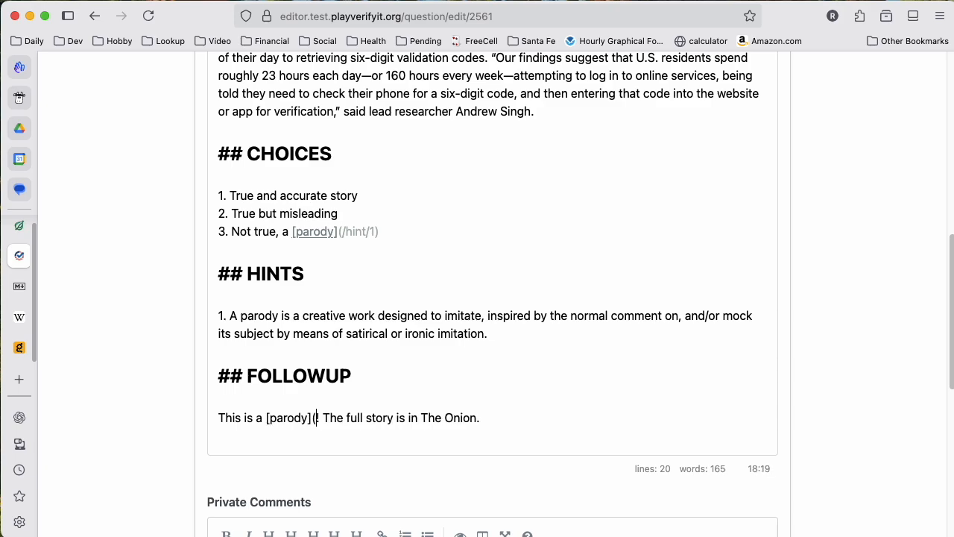
{"action": "type", "text": "/hint"}
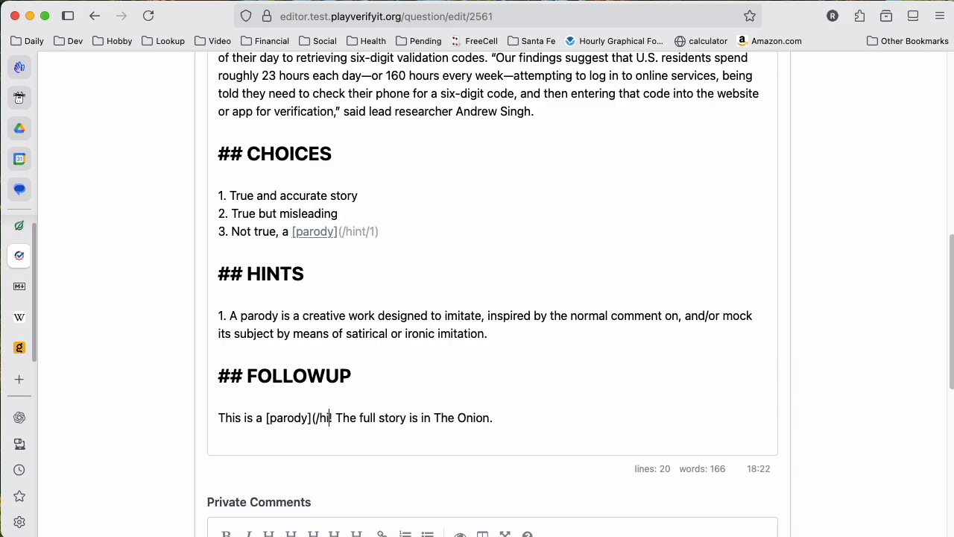
{"action": "type", "text": "/1"}
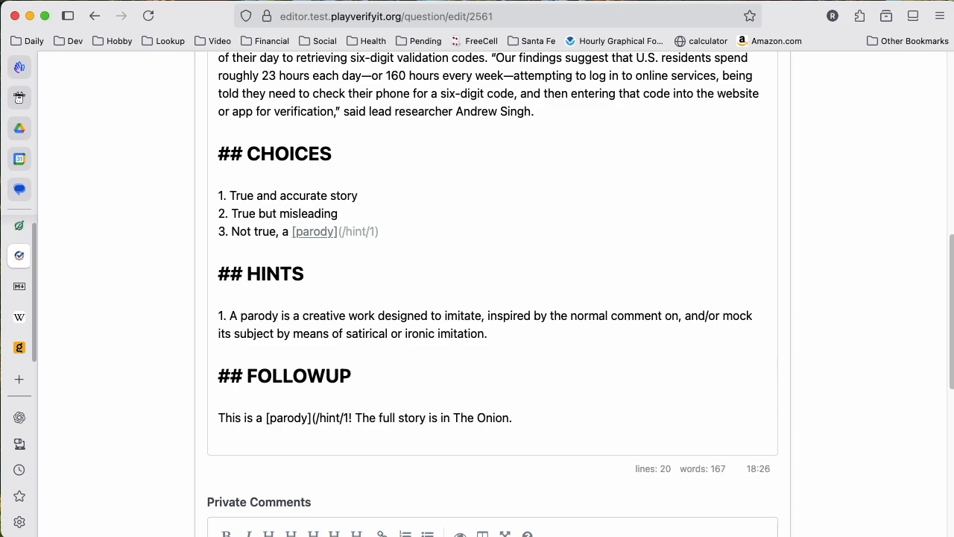
{"action": "type", "text": ")"}
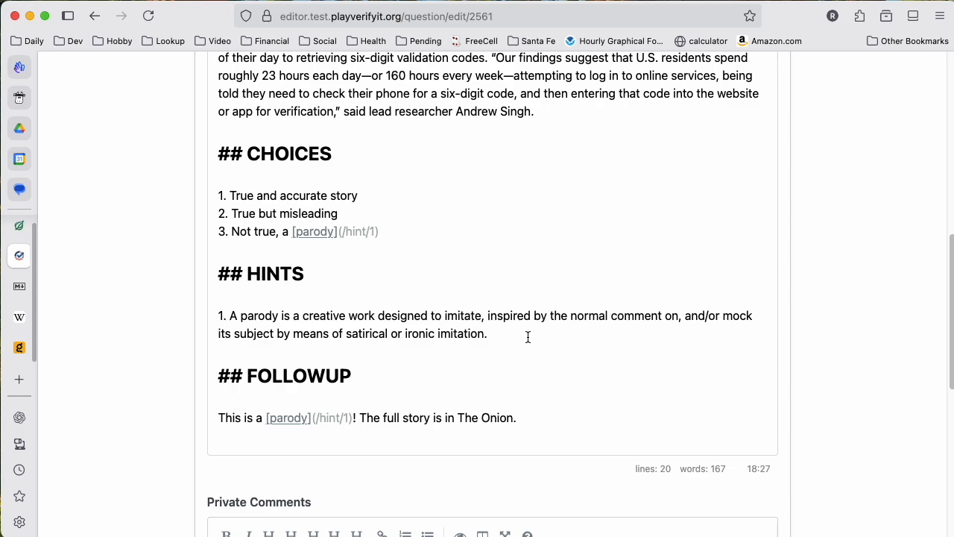
Wrap "The Onion" in the FOLLOWUP sentence as a Markdown link with an empty address.
{"action": "scroll", "coordinate": [527, 336], "scroll_direction": "down", "scroll_amount": 1}
{"action": "scroll", "coordinate": [529, 337], "scroll_direction": "down", "scroll_amount": 2}
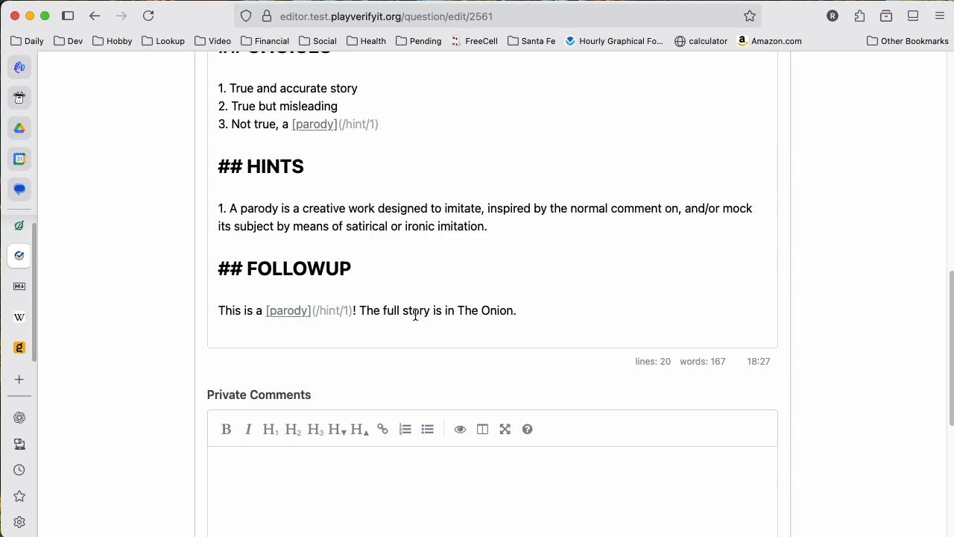
{"action": "left_click", "coordinate": [455, 311]}
{"action": "type", "text": "["}
{"action": "key", "text": "Right"}
{"action": "key", "text": "Right"}
{"action": "key", "text": "Right"}
{"action": "key", "text": "Right"}
{"action": "key", "text": "Right"}
{"action": "key", "text": "Right"}
{"action": "key", "text": "Right"}
{"action": "key", "text": "Right"}
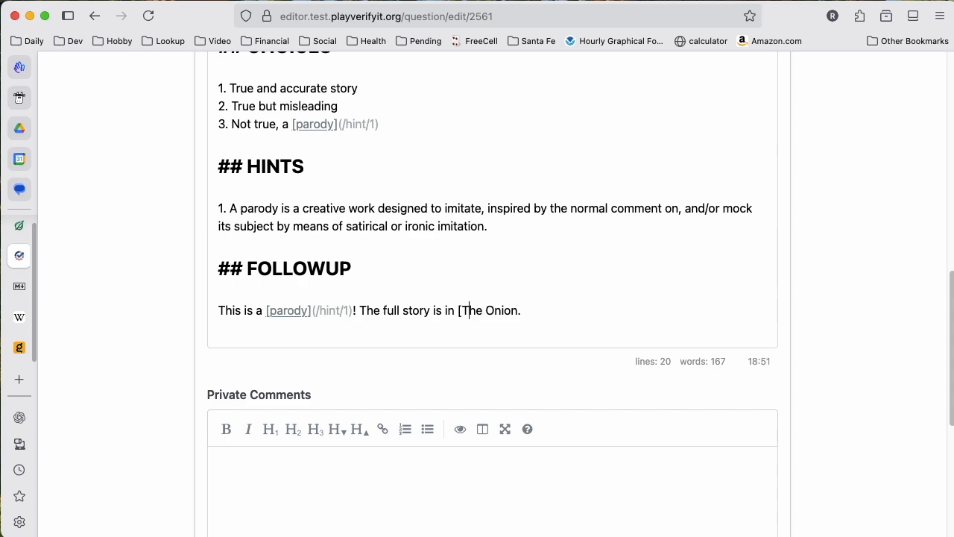
{"action": "key", "text": "Right"}
{"action": "type", "text": "]()"}
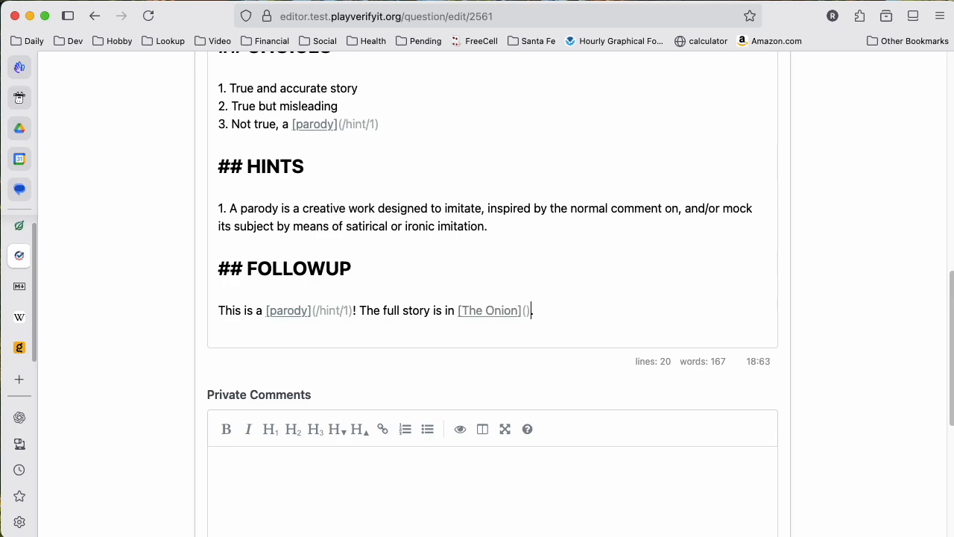
Copy the web address of the Onion article on 6-digit codes and paste it as the address of the FOLLOWUP's "The Onion" link.
{"action": "left_click", "coordinate": [20, 228]}
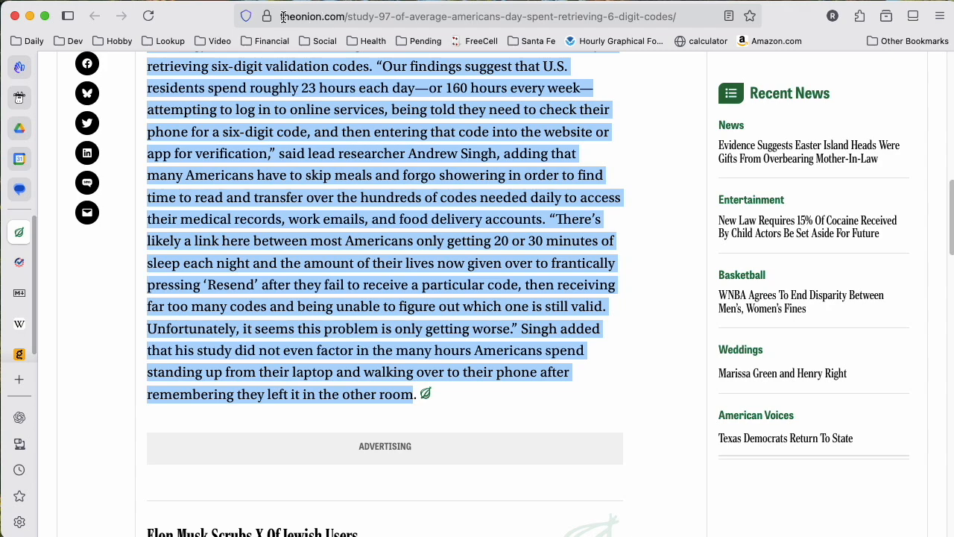
{"action": "left_click", "coordinate": [323, 18]}
{"action": "key", "text": "super+c"}
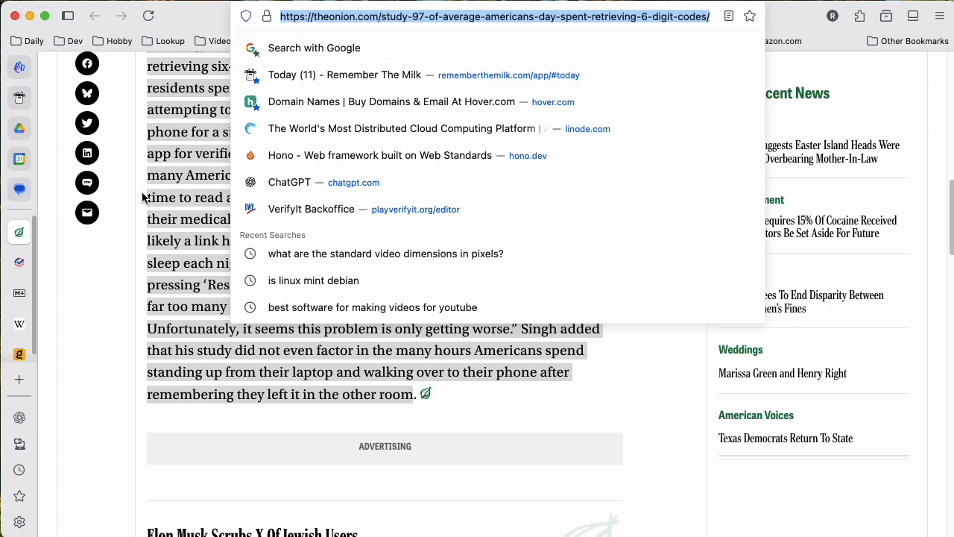
{"action": "left_click", "coordinate": [25, 264]}
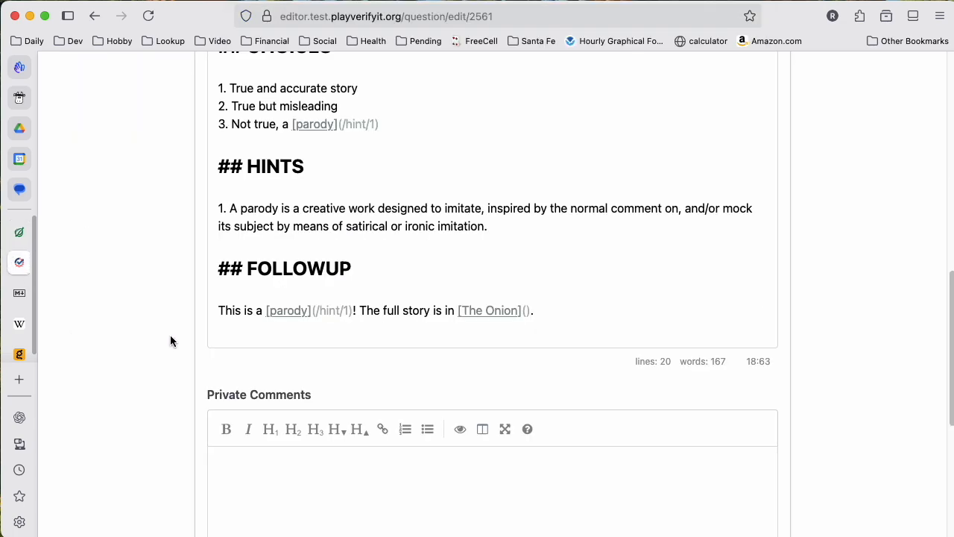
{"action": "key", "text": "Left"}
{"action": "key", "text": "super+v"}
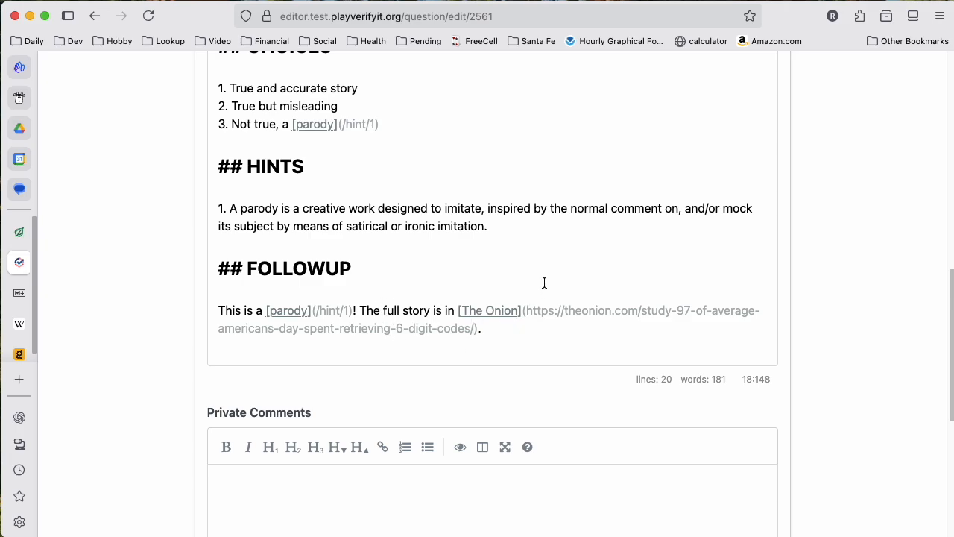
Review the Markdown source, then preview the rendered question and examine its headline, choices, hint and followup links.
{"action": "scroll", "coordinate": [507, 214], "scroll_direction": "up", "scroll_amount": 5}
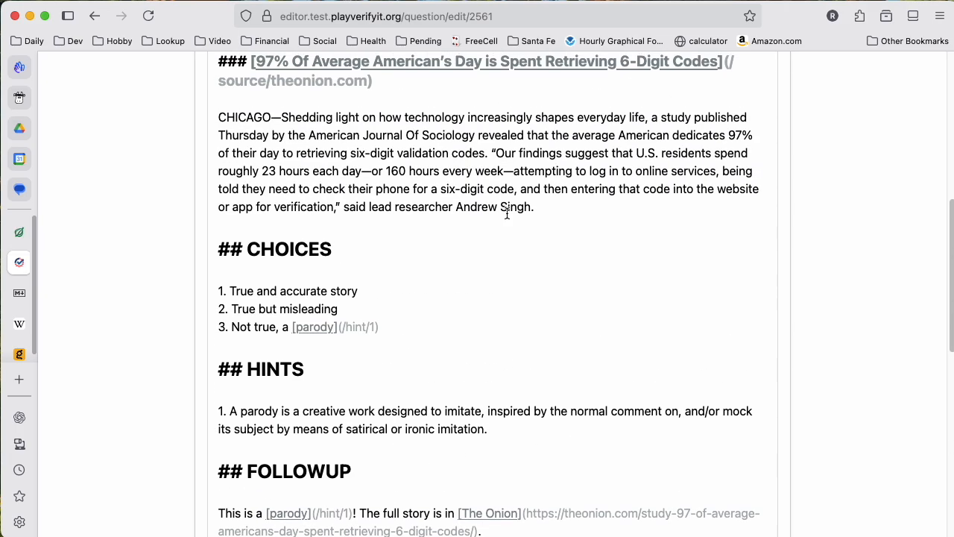
{"action": "scroll", "coordinate": [484, 186], "scroll_direction": "up", "scroll_amount": 2}
{"action": "scroll", "coordinate": [418, 369], "scroll_direction": "down", "scroll_amount": 3}
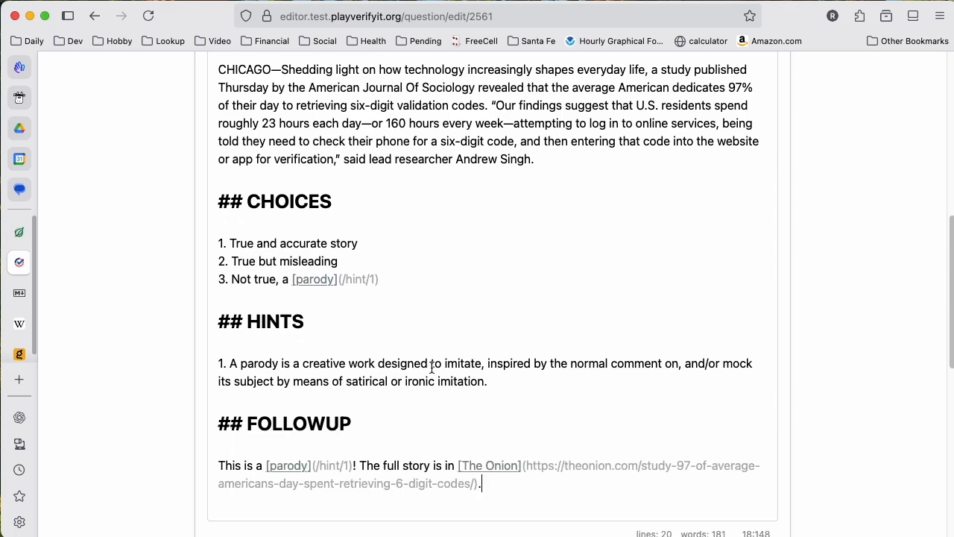
{"action": "scroll", "coordinate": [431, 367], "scroll_direction": "down", "scroll_amount": 3}
{"action": "scroll", "coordinate": [541, 268], "scroll_direction": "up", "scroll_amount": 8}
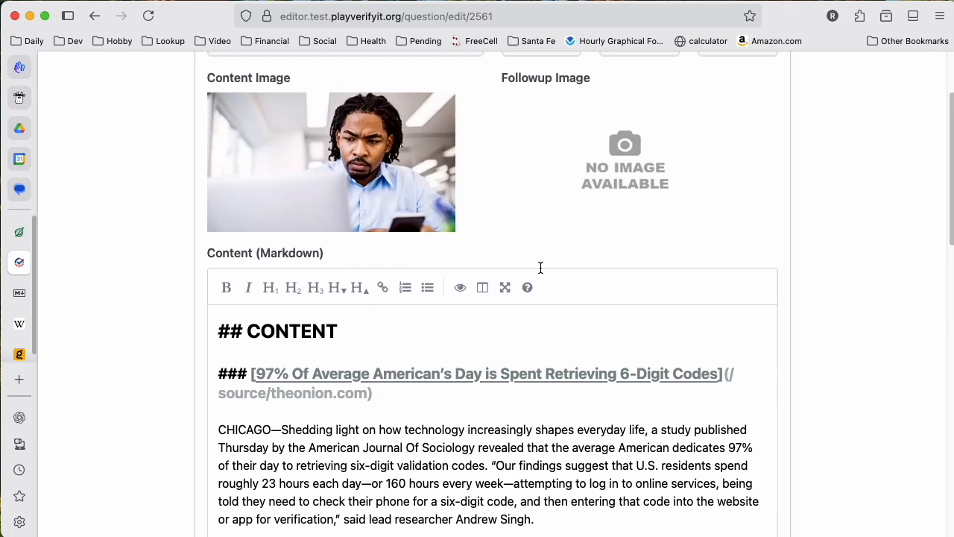
{"action": "scroll", "coordinate": [540, 267], "scroll_direction": "up", "scroll_amount": 3}
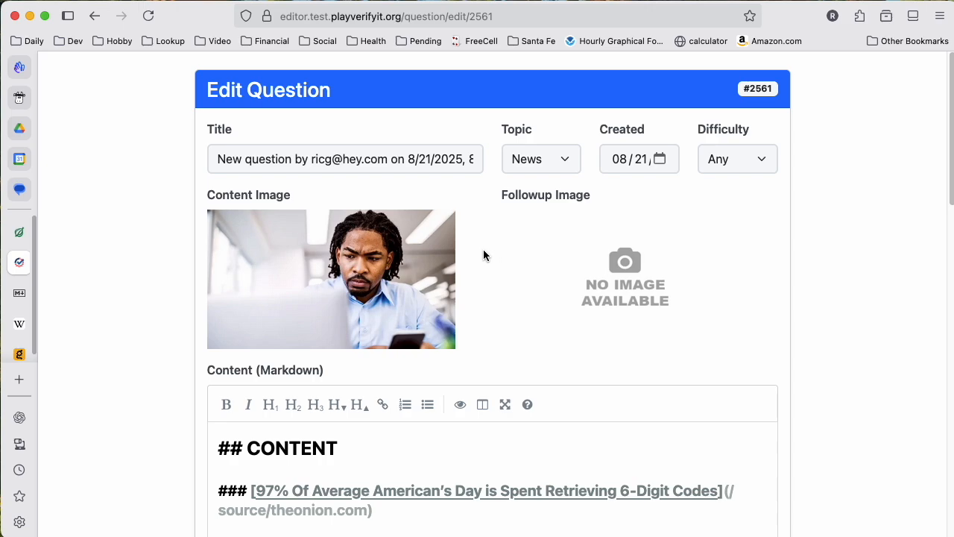
{"action": "left_click", "coordinate": [460, 405]}
{"action": "scroll", "coordinate": [465, 348], "scroll_direction": "down", "scroll_amount": 1}
{"action": "scroll", "coordinate": [464, 345], "scroll_direction": "down", "scroll_amount": 10}
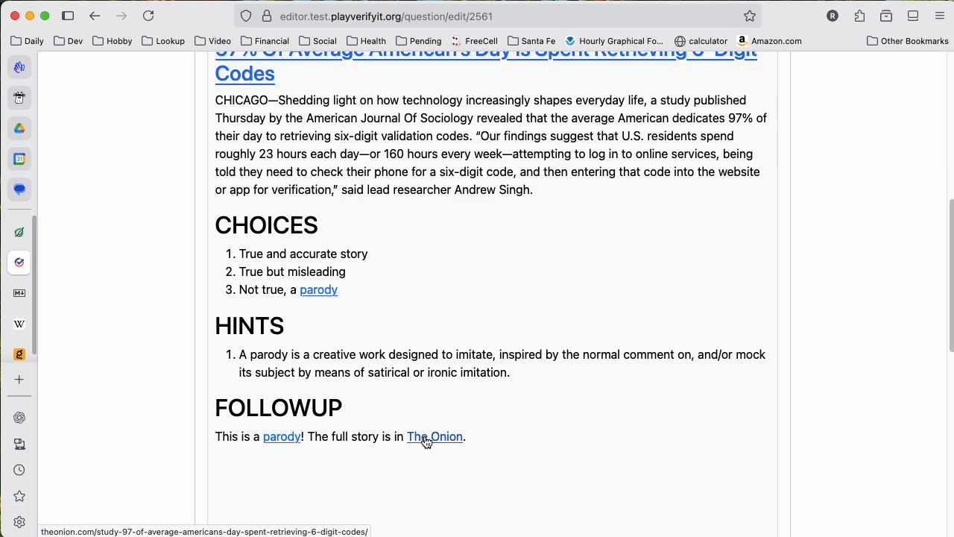
{"action": "scroll", "coordinate": [495, 326], "scroll_direction": "up", "scroll_amount": 3}
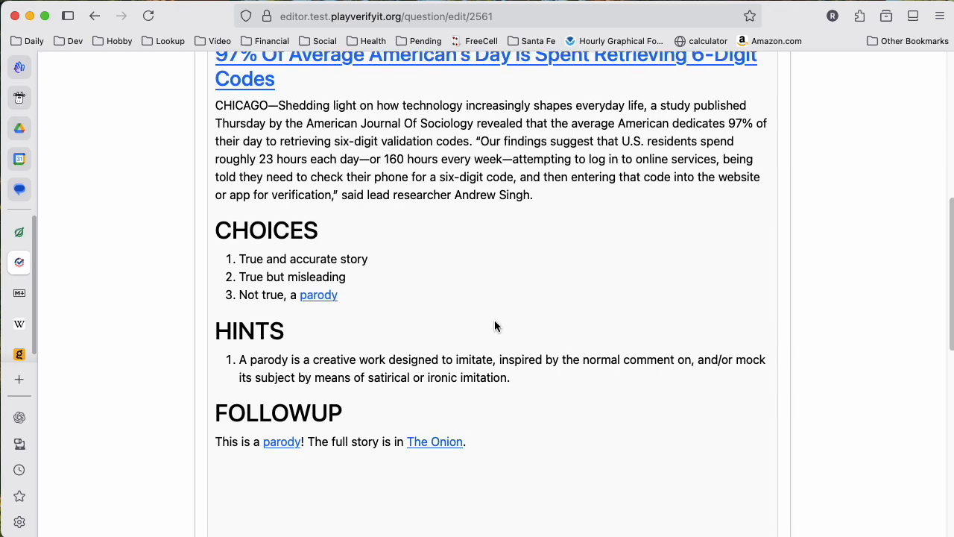
{"action": "scroll", "coordinate": [495, 326], "scroll_direction": "up", "scroll_amount": 1}
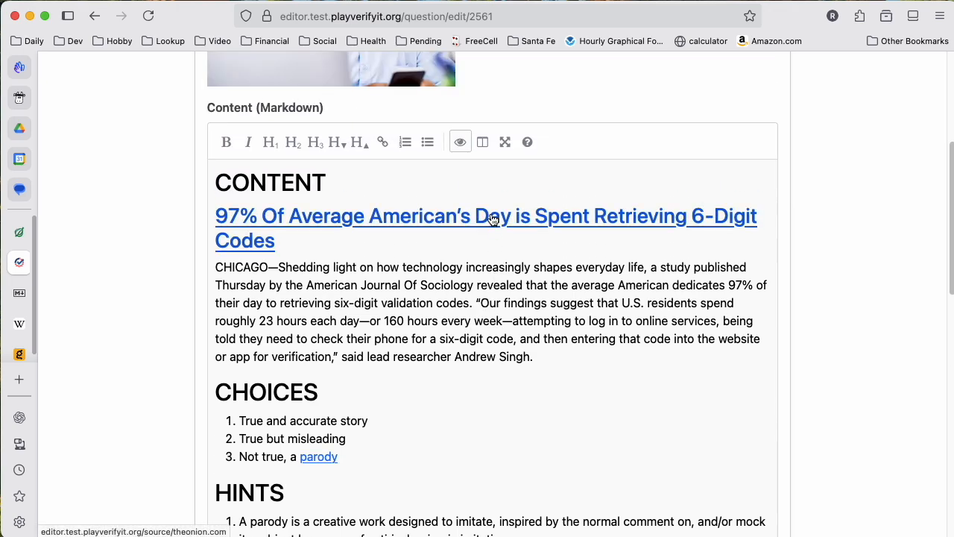
{"action": "scroll", "coordinate": [508, 334], "scroll_direction": "down", "scroll_amount": 3}
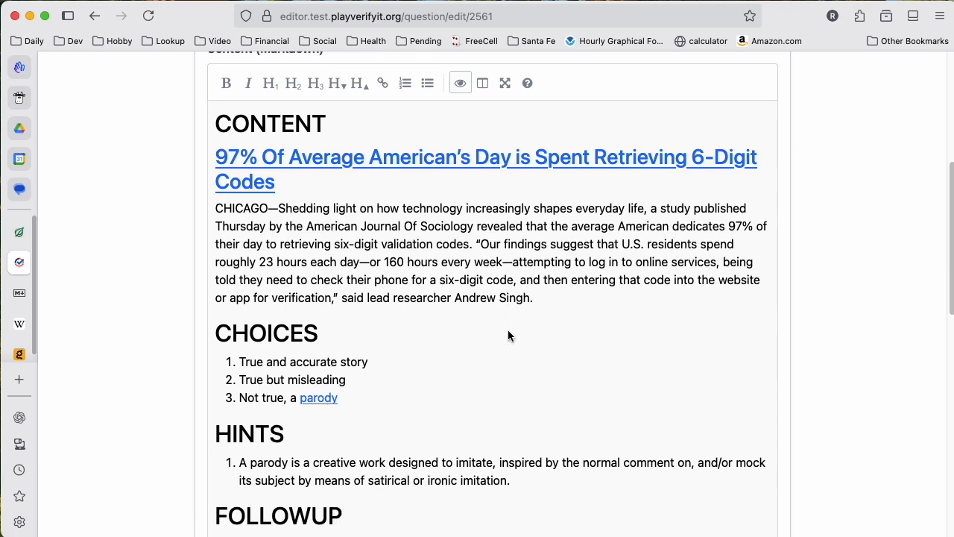